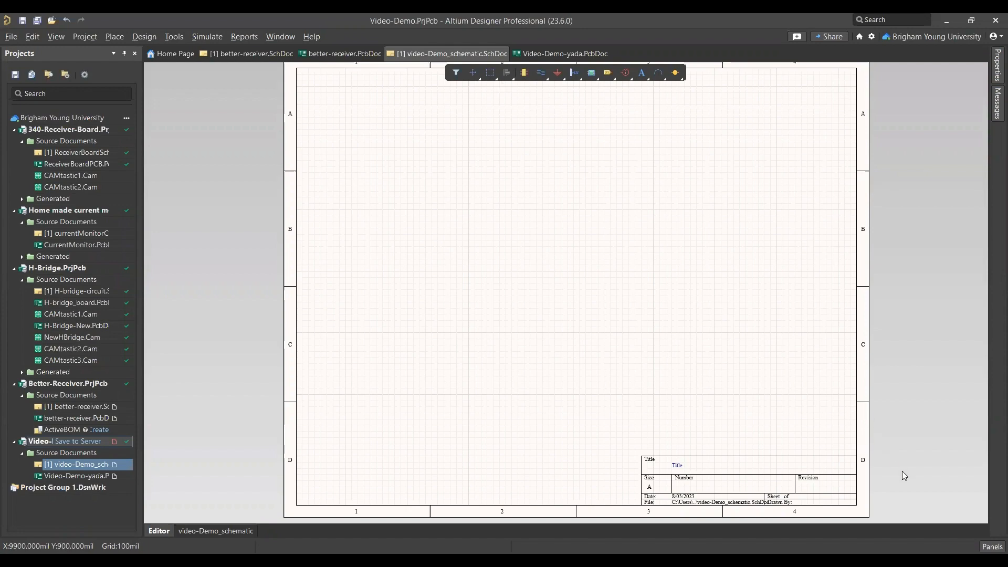
Step: Open the Manufacturer Part Search and Components panels, and bring Manufacturer Part Search back to the front
click(992, 547)
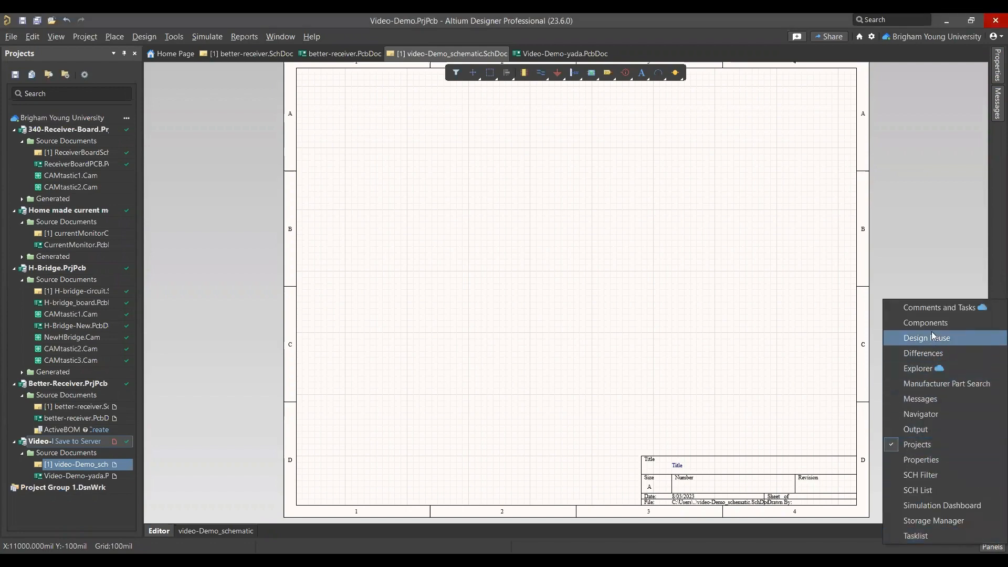
click(932, 384)
click(993, 547)
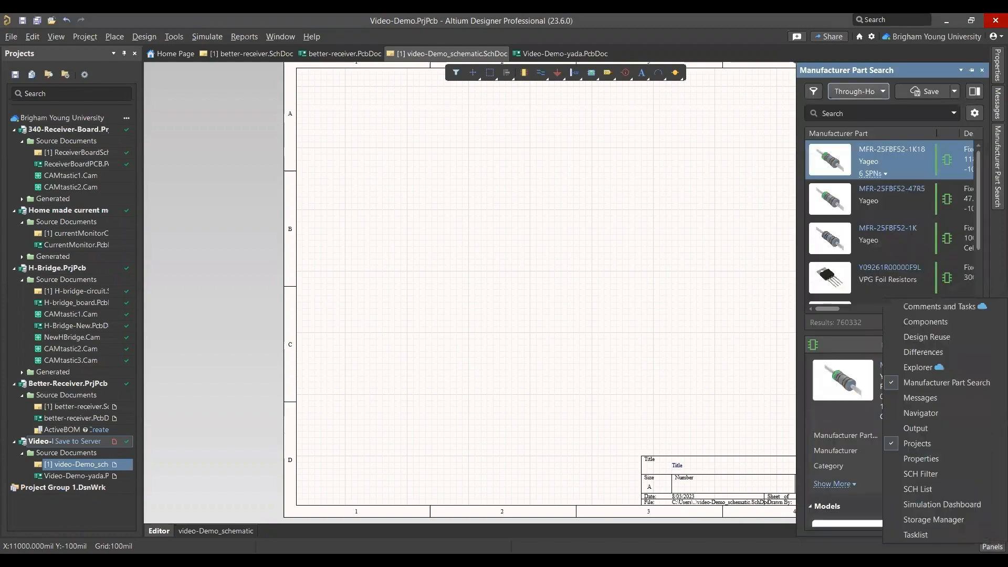
click(933, 323)
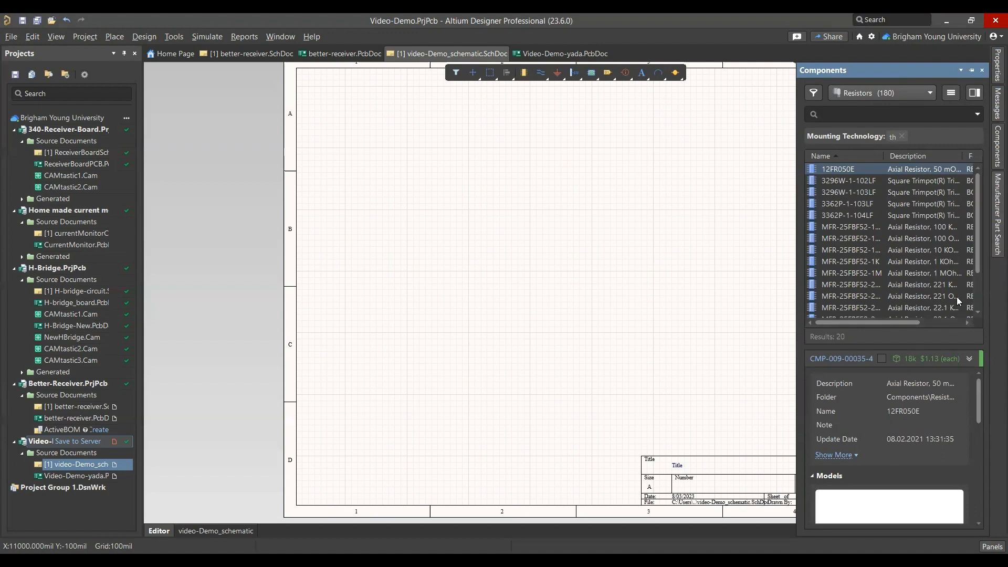
click(994, 234)
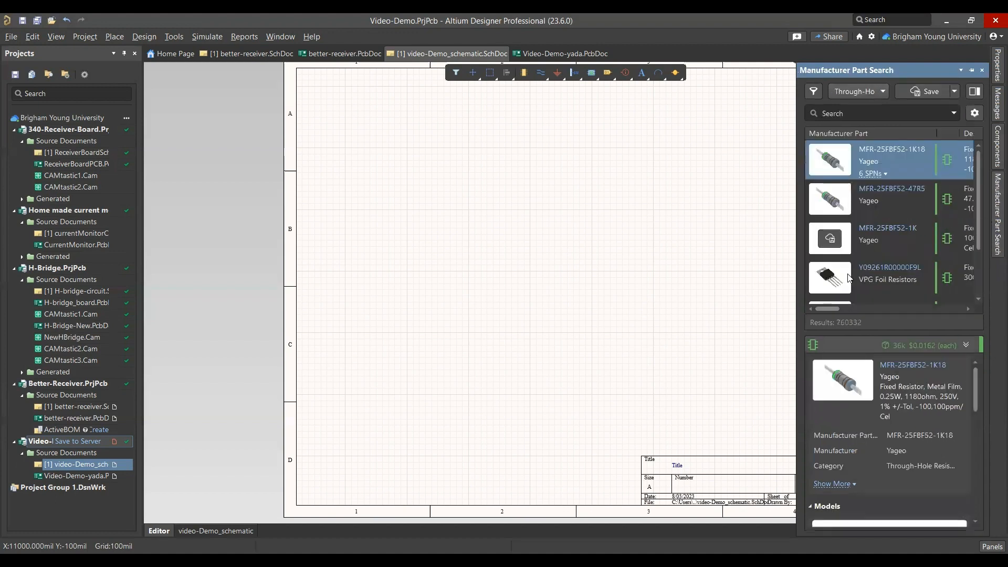
Step: Set the part category to Through-Hole Resistors and review the symbol, footprint and datasheets of the MFR-25FBF52-1K18
click(869, 92)
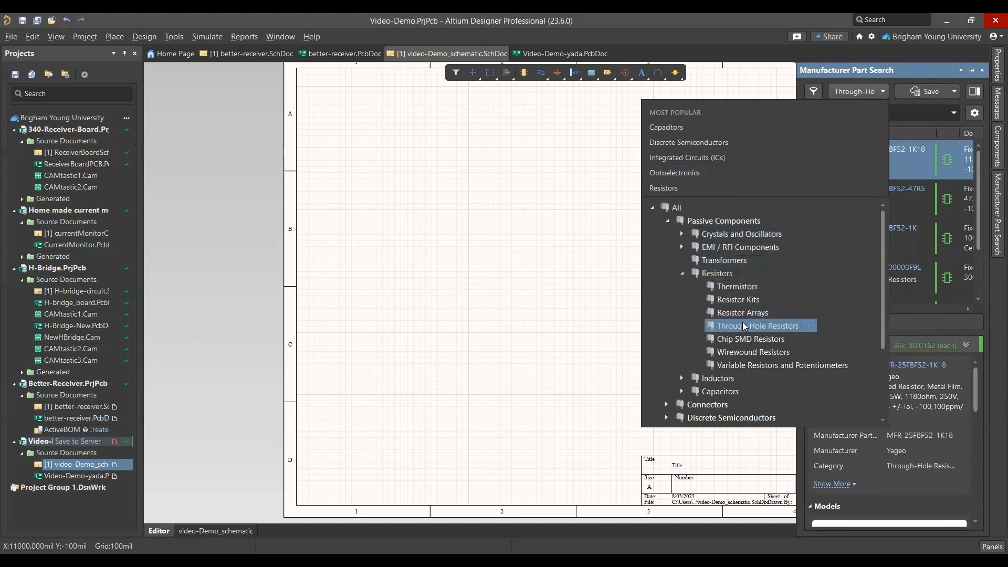
click(775, 326)
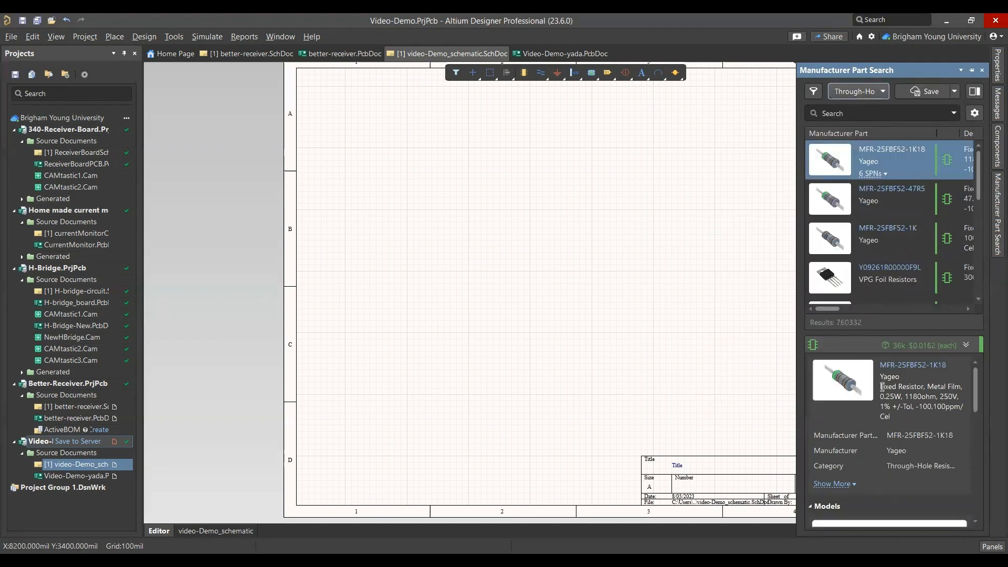
scroll(877, 395, down, 3)
scroll(877, 399, down, 5)
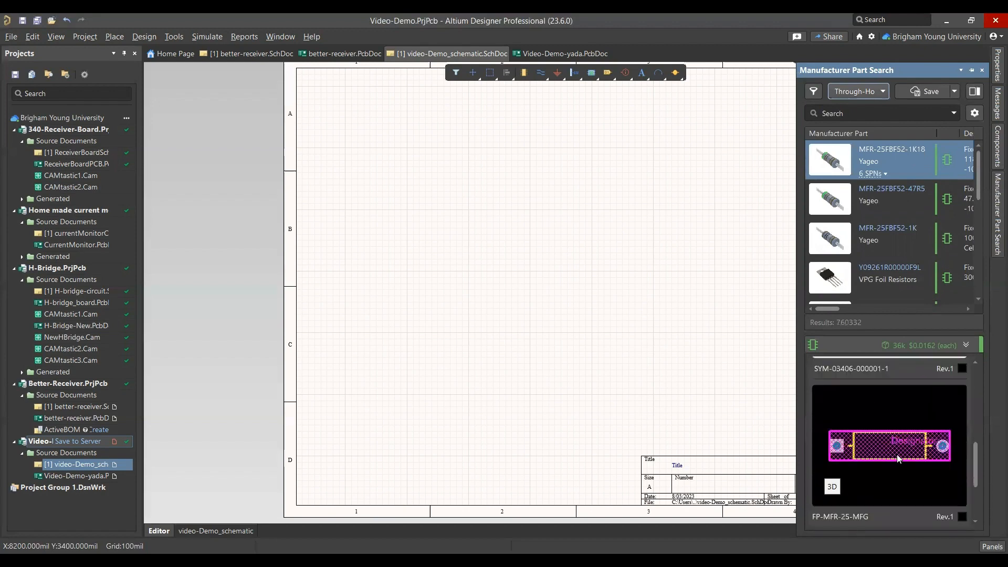
scroll(878, 412, down, 2)
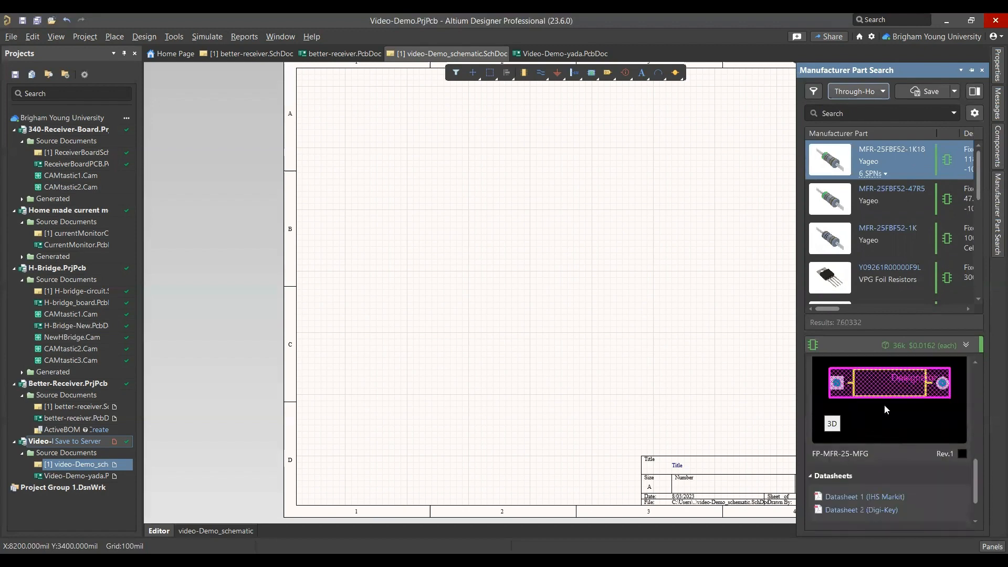
scroll(883, 399, up, 5)
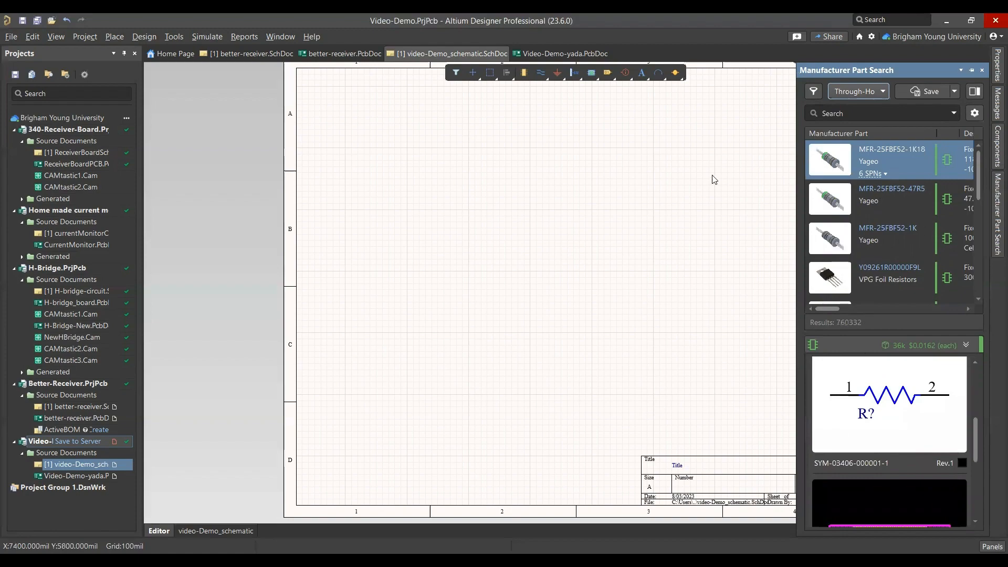
Step: Find the "model" filter and limit the resistor results to parts with Has Model set to Yes
click(814, 92)
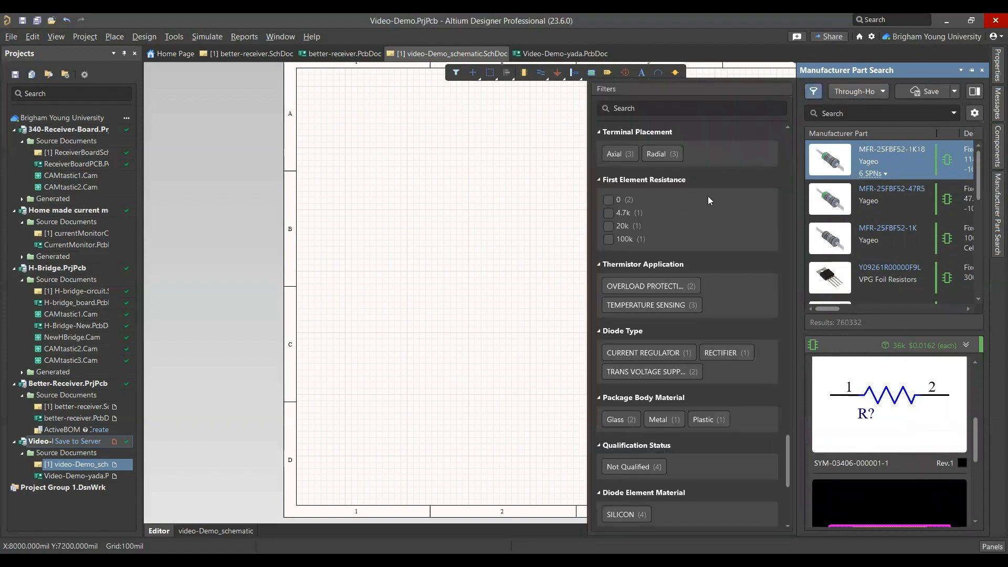
scroll(709, 198, up, 5)
drag(786, 415, 791, 104)
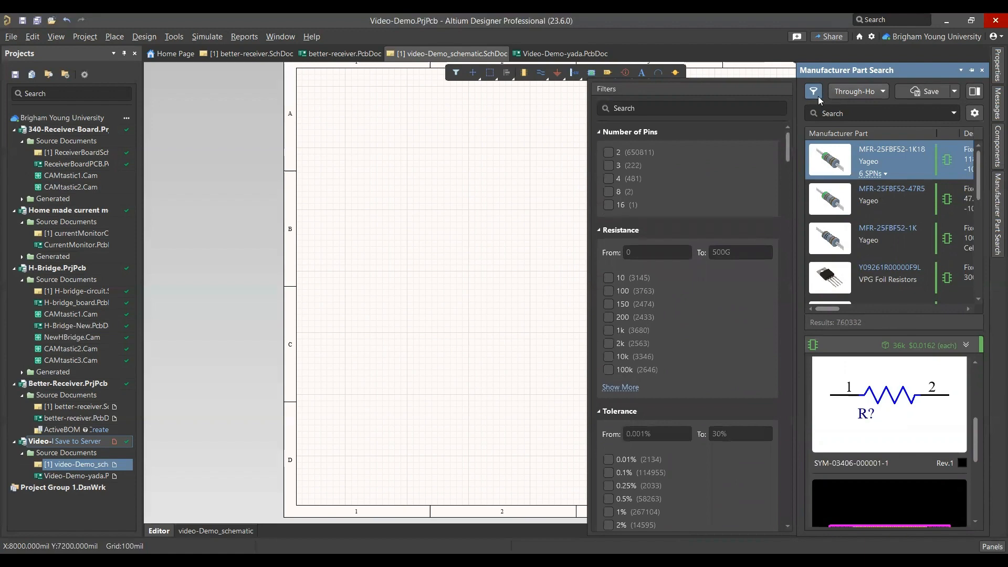
text(model)
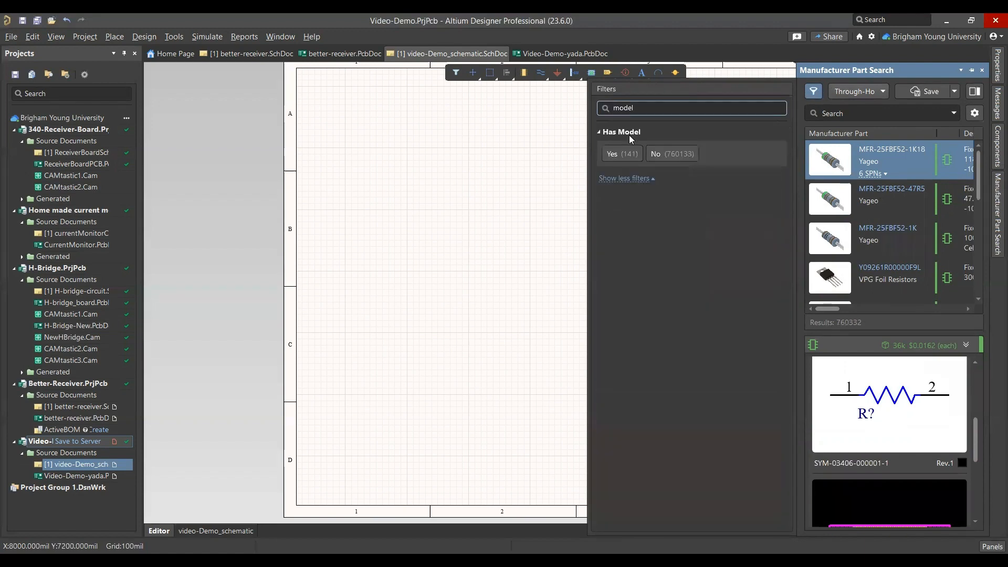
click(622, 154)
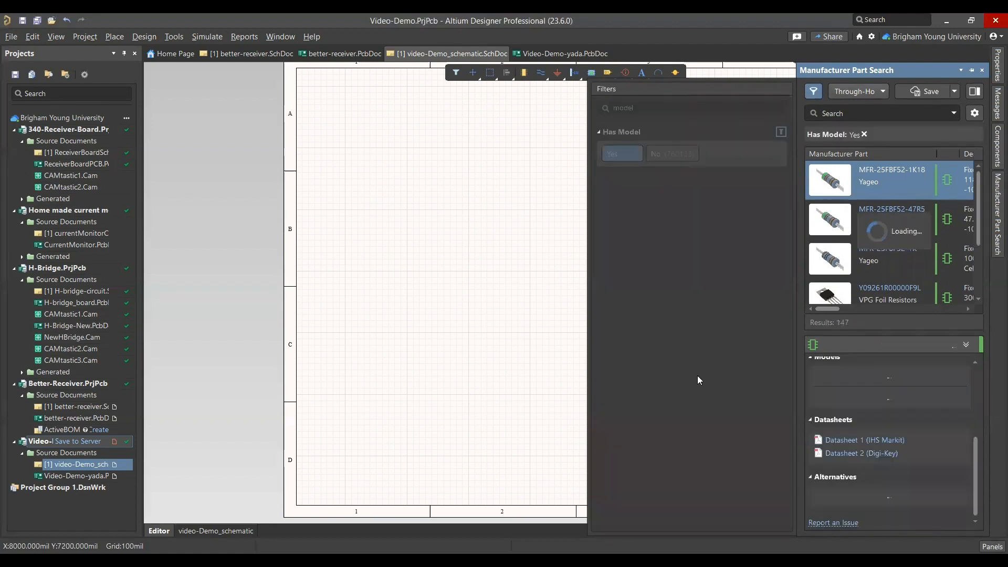
scroll(898, 442, down, 1)
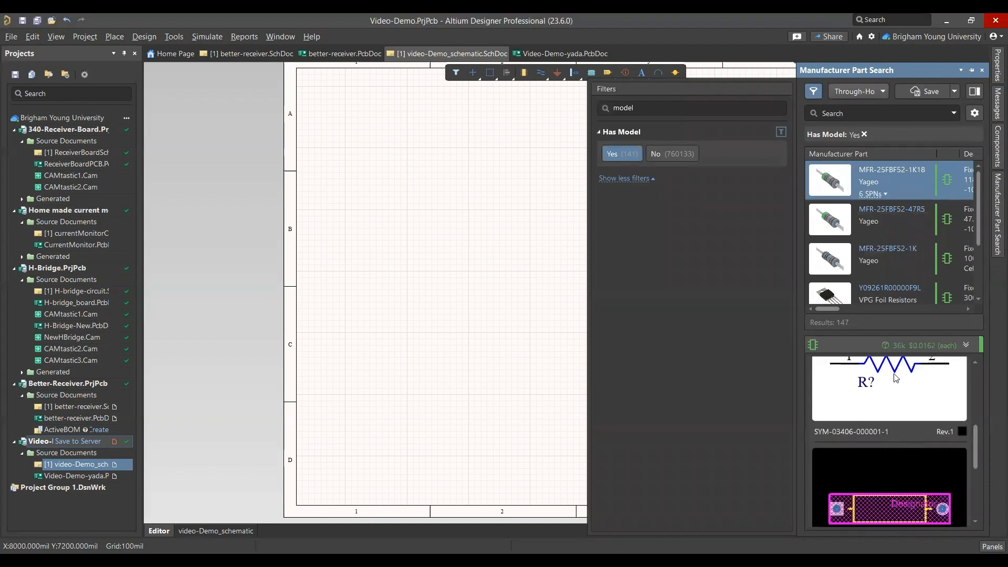
click(925, 220)
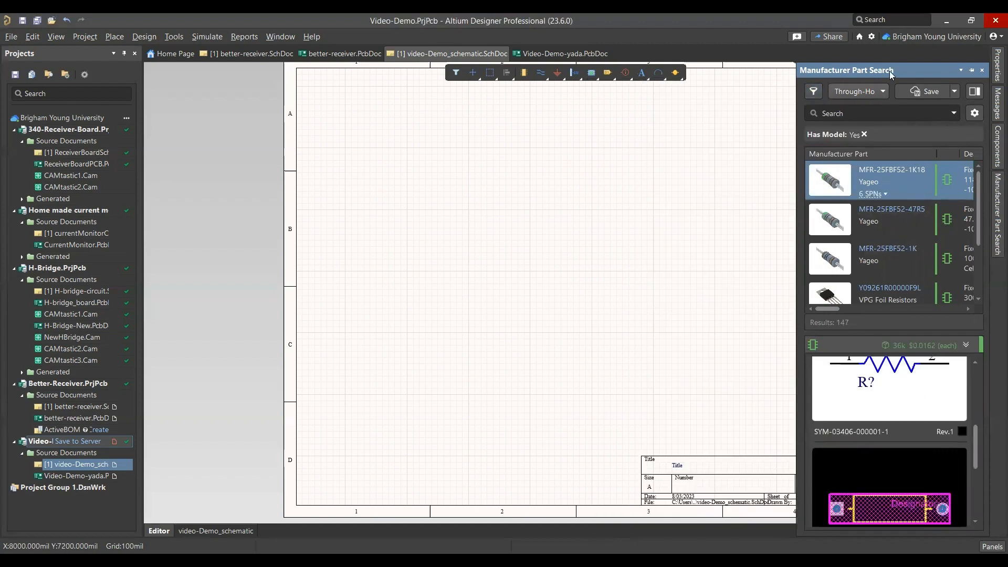
Step: Float and widen the Manufacturer Part Search panel, and preview the MFR-25FBF52-1K18 footprint in 3D and 2D
drag(882, 74, 281, 93)
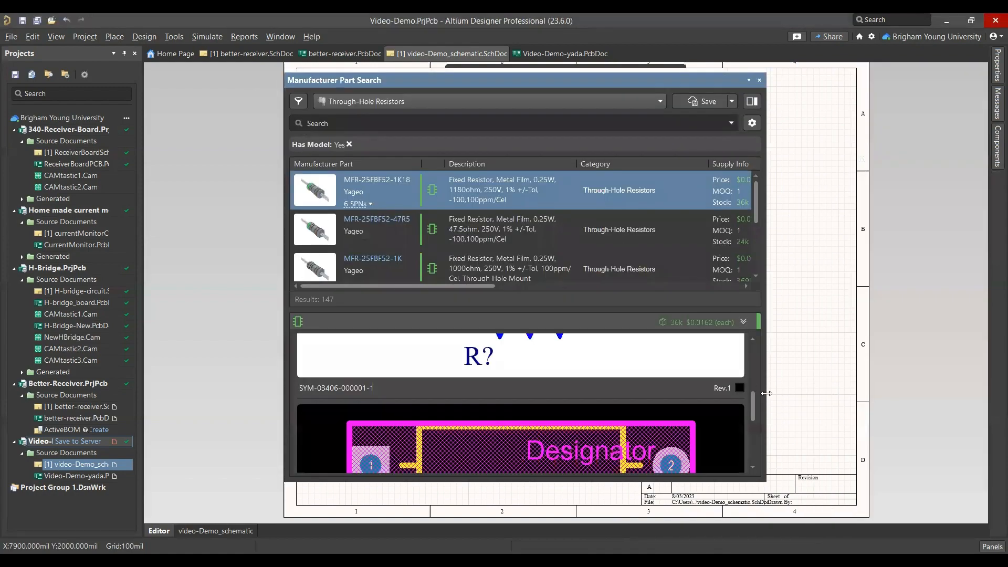
drag(766, 394, 947, 315)
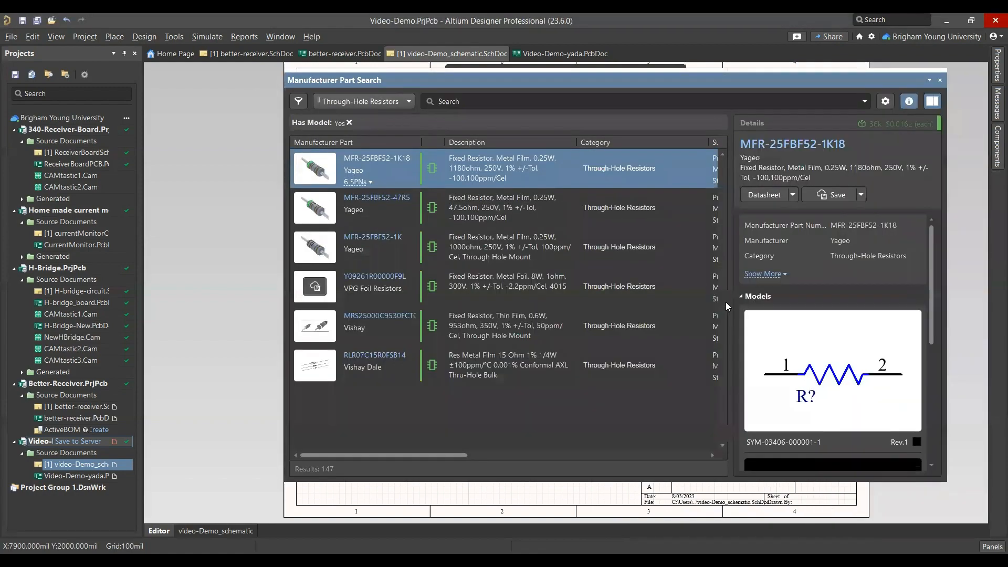
scroll(808, 314, down, 2)
scroll(807, 314, down, 3)
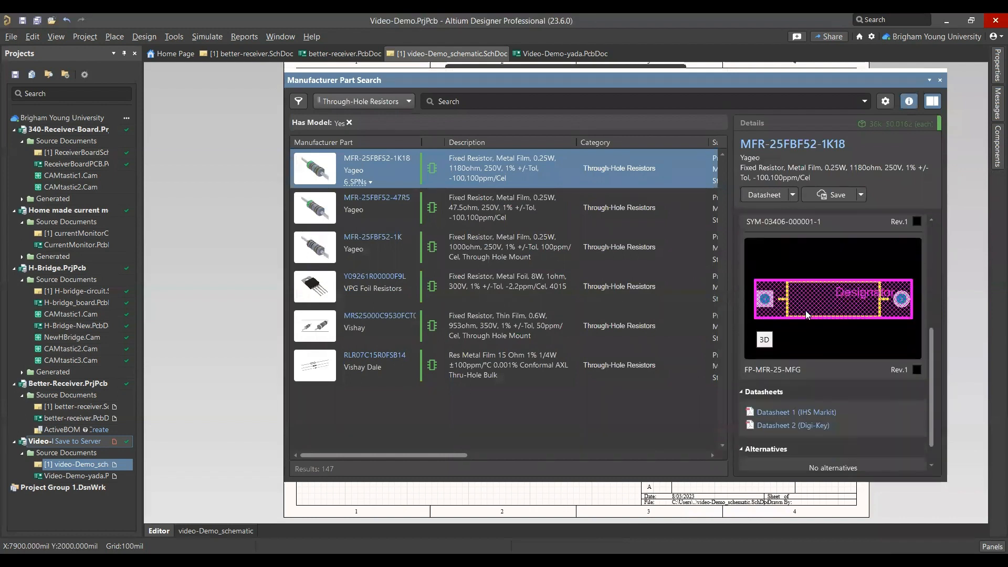
click(765, 341)
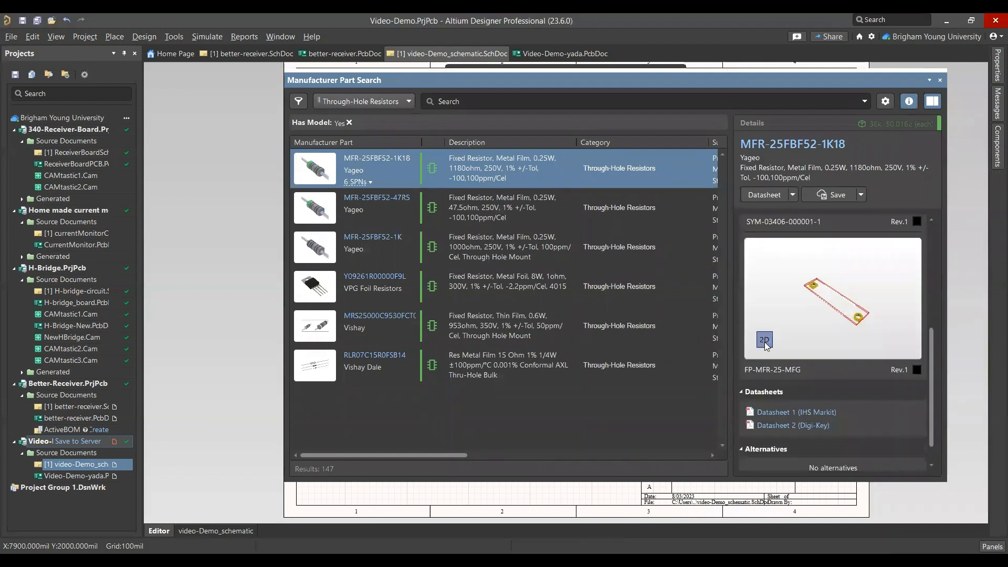
click(765, 340)
Step: Compare the symbols and the 2D and 3D footprint previews of the MFR-25FBF52-47R5 and MFR-25FBF52-1K resistors
click(472, 199)
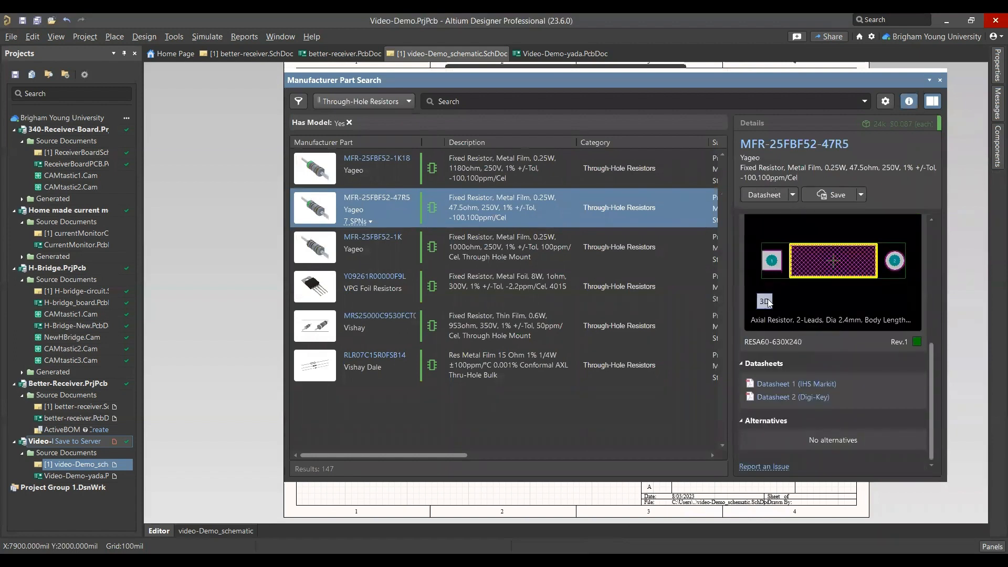
click(765, 302)
click(765, 301)
click(494, 247)
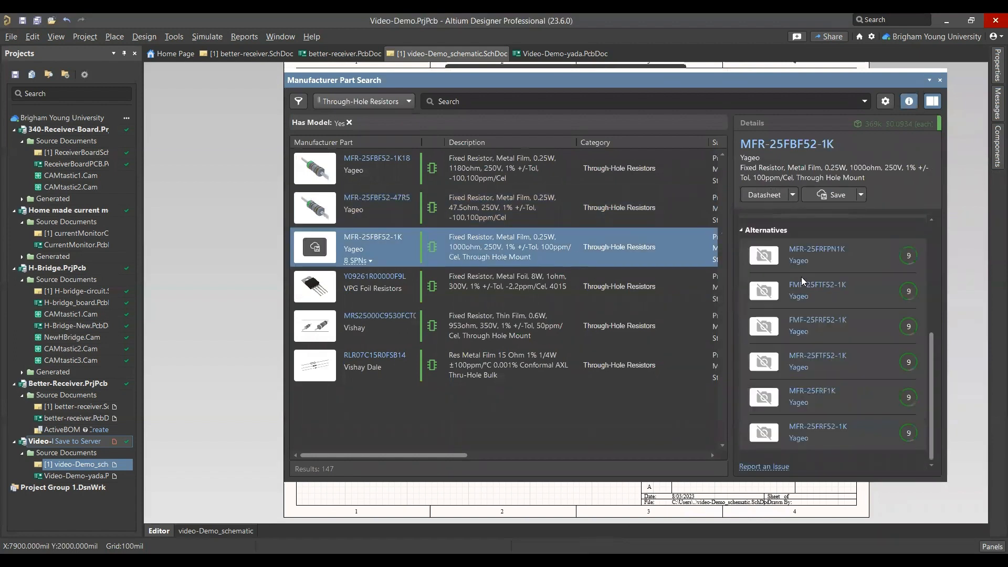
click(763, 304)
click(763, 304)
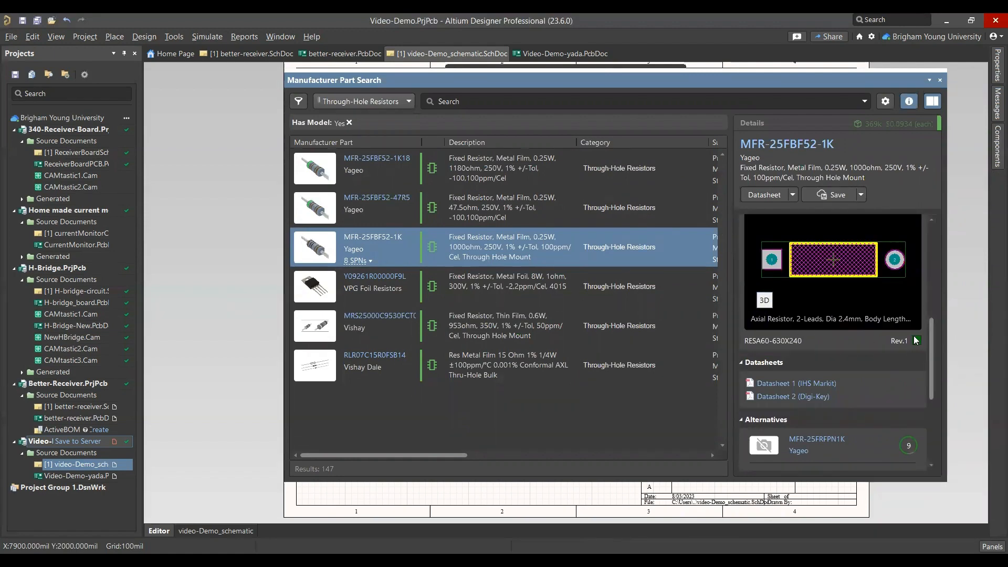
scroll(851, 342, down, 2)
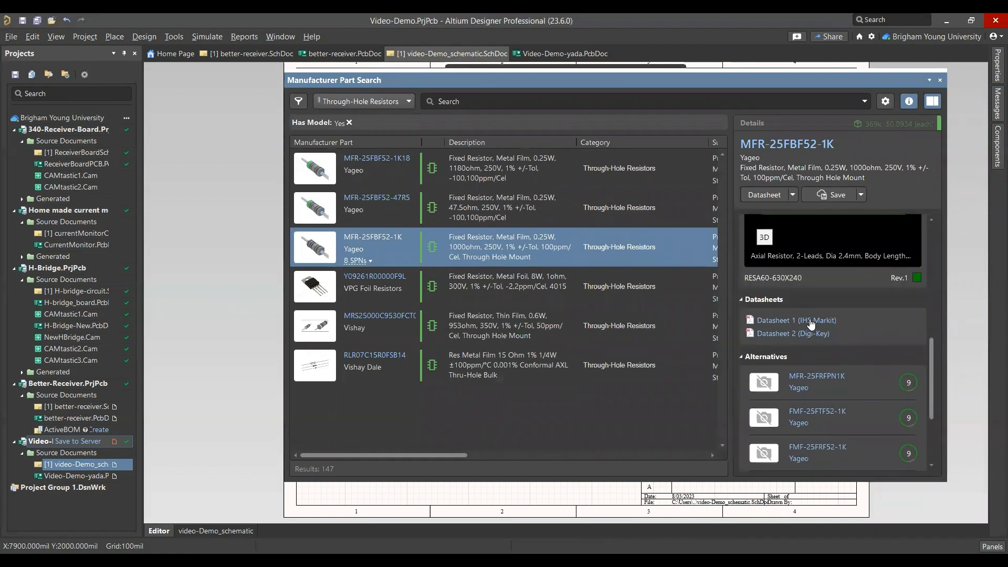
scroll(814, 310, up, 10)
scroll(825, 299, up, 1)
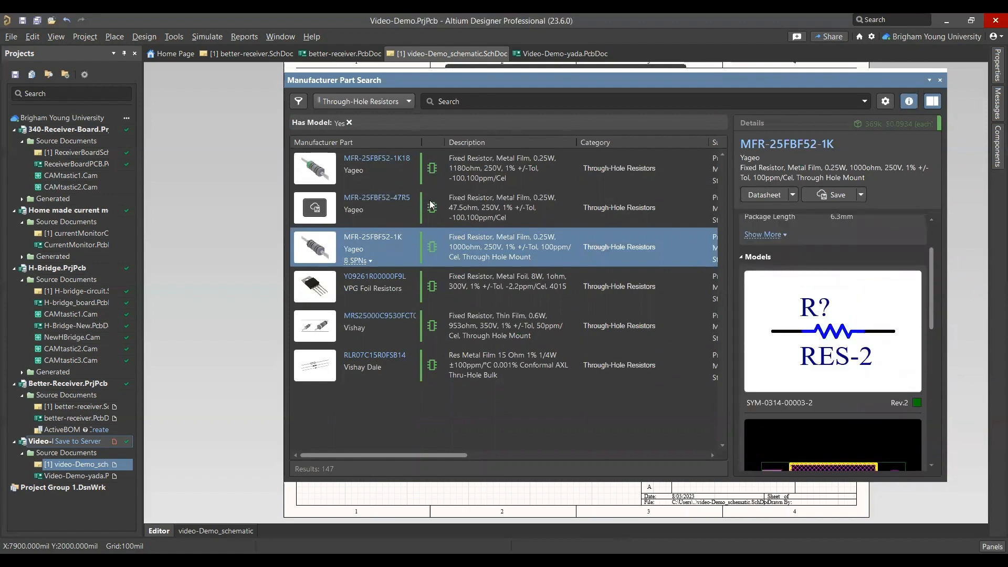
click(543, 206)
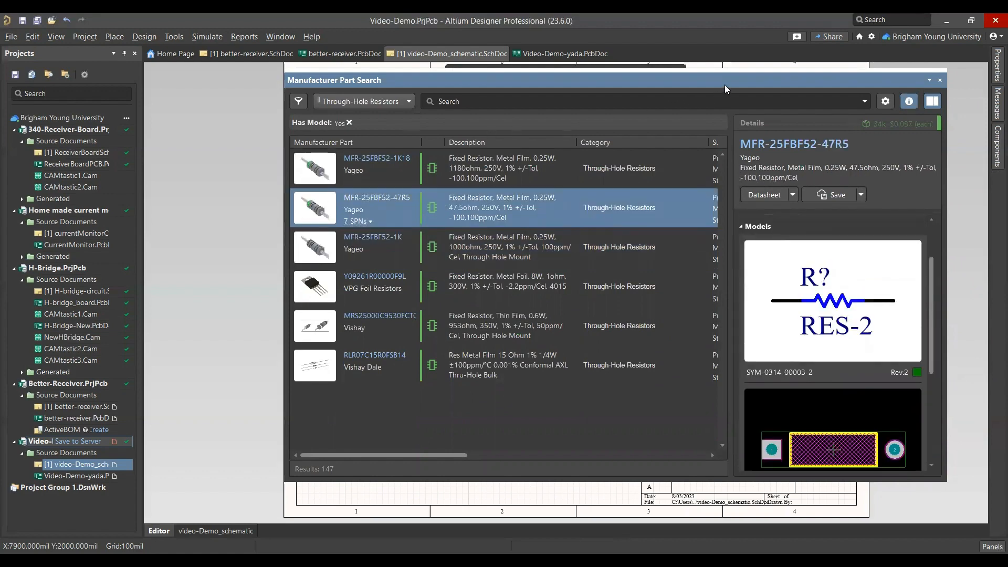
Step: Dock the part search panel again and place an MFR-25FBF52-1K18 resistor in the upper middle of the schematic sheet
click(963, 165)
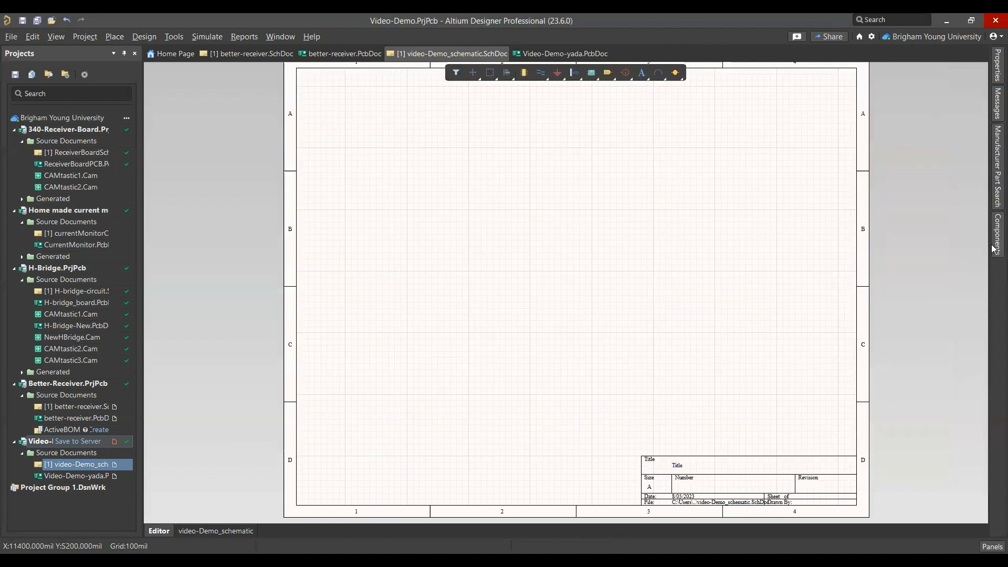
click(992, 178)
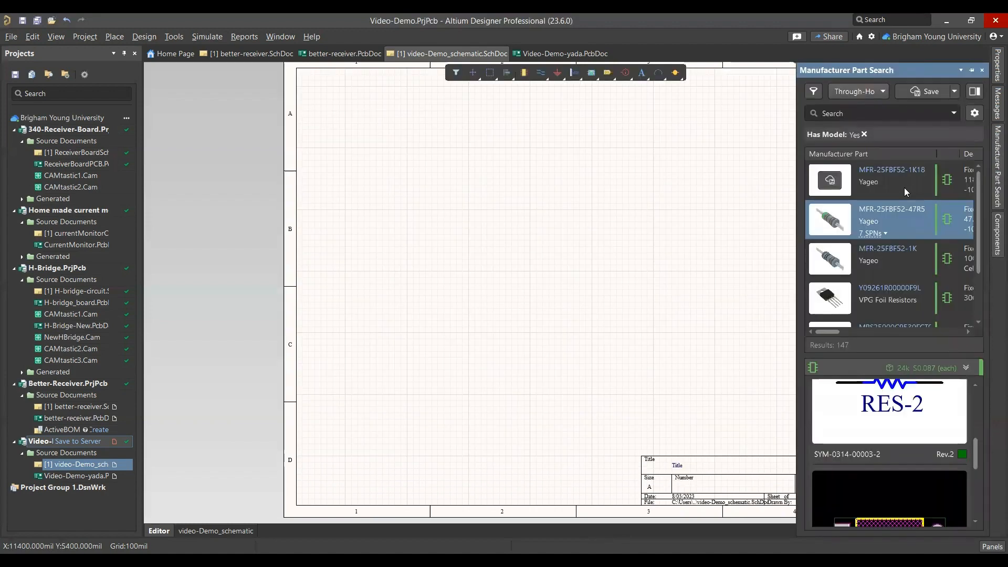
click(945, 180)
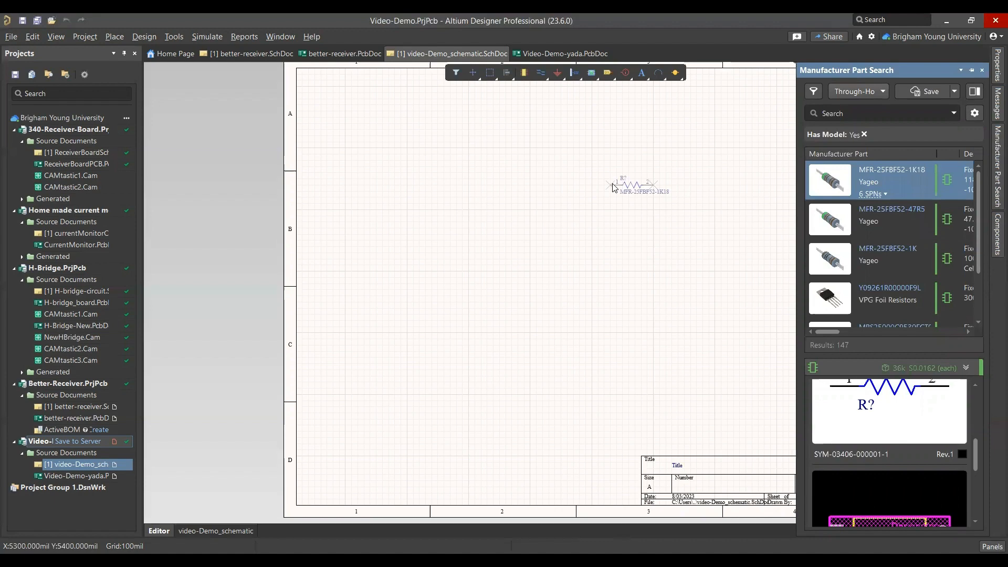
click(447, 145)
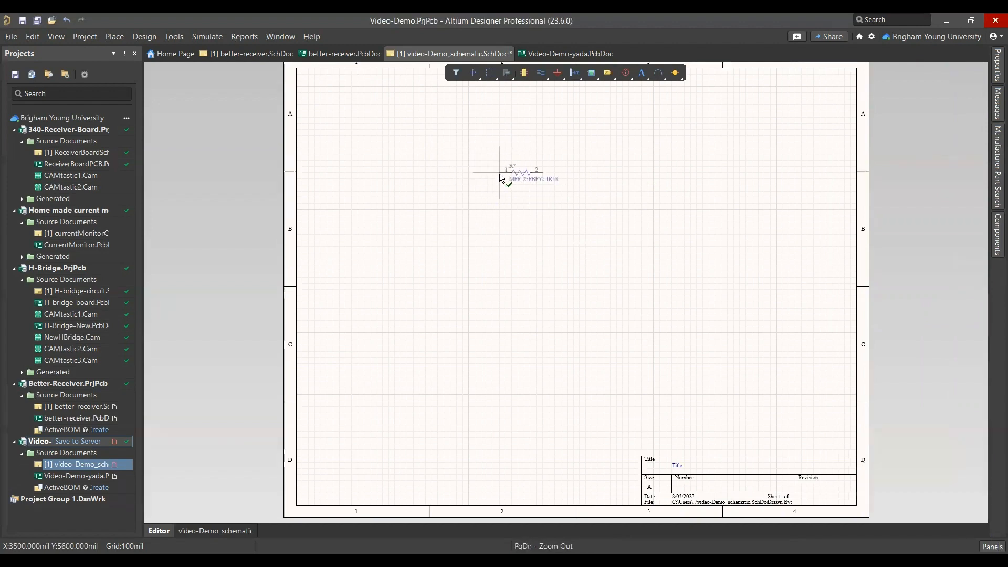
Step: Mirror the resistor repeatedly along the X and Y axes, and set it down with pin 1 on the left in the sheet's upper area
key(x)
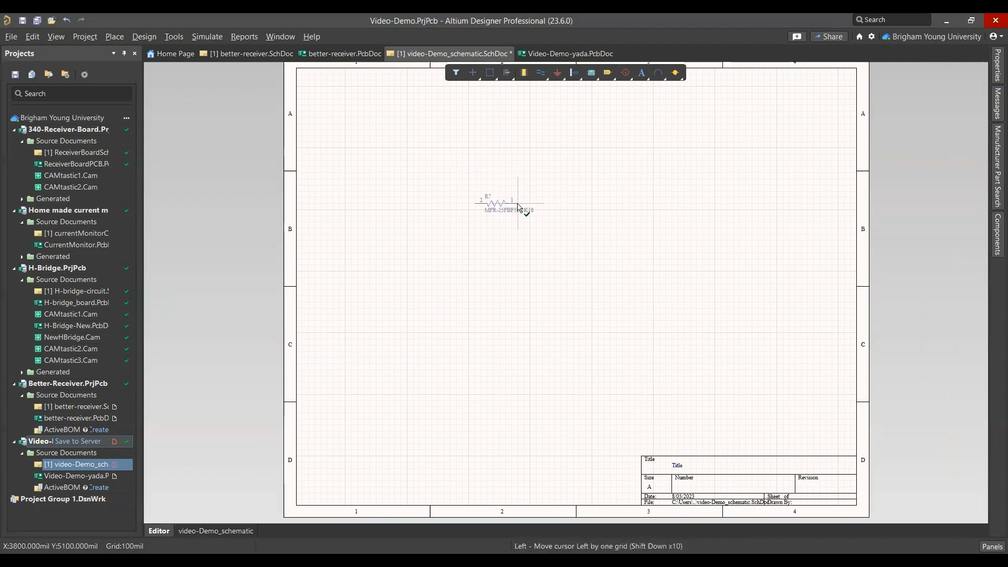
key(x)
key(x)
key(x)
key(x)
key(x)
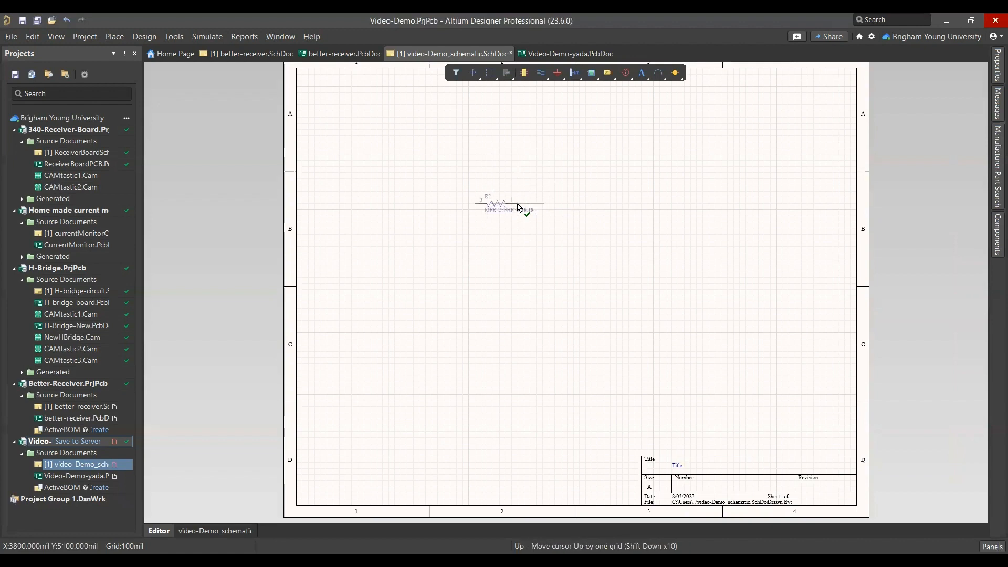
key(y)
key(y)
key(y)
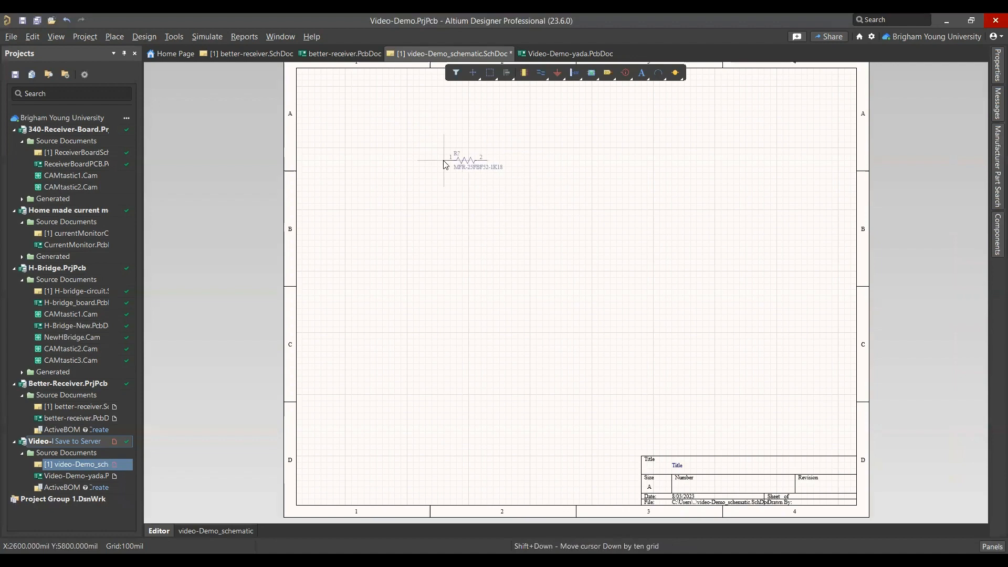
click(441, 158)
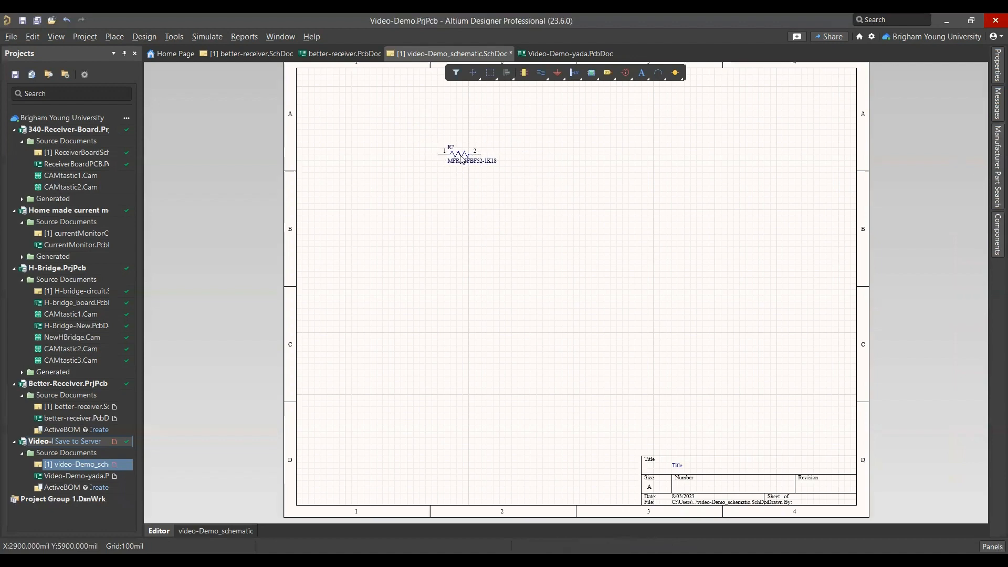
Step: Duplicate the resistor twice to its right, with the farthest copy slightly lower than the original
drag(460, 159, 728, 179)
click(689, 260)
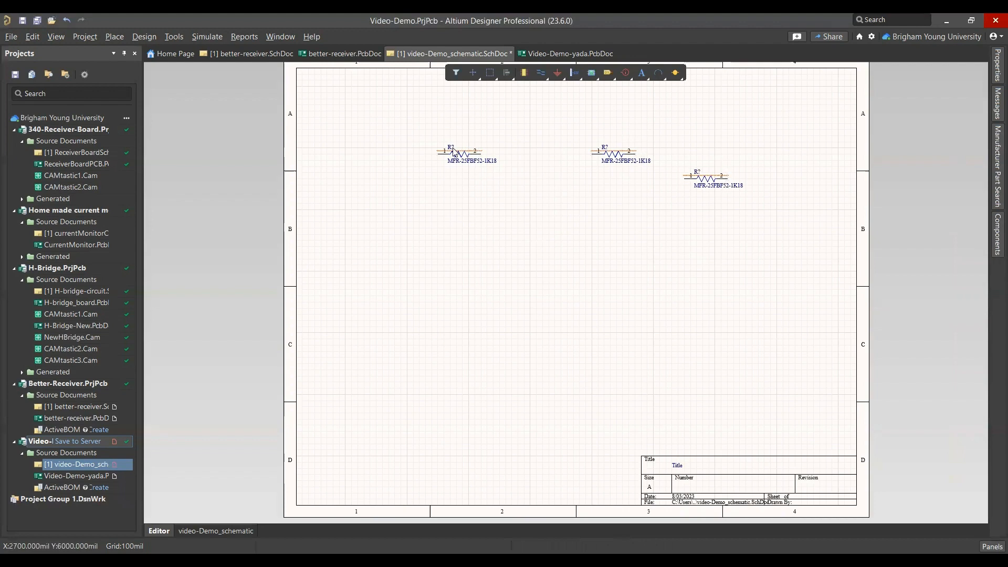
Step: Set the designator of the middle resistor to R2
double_click(607, 147)
click(902, 256)
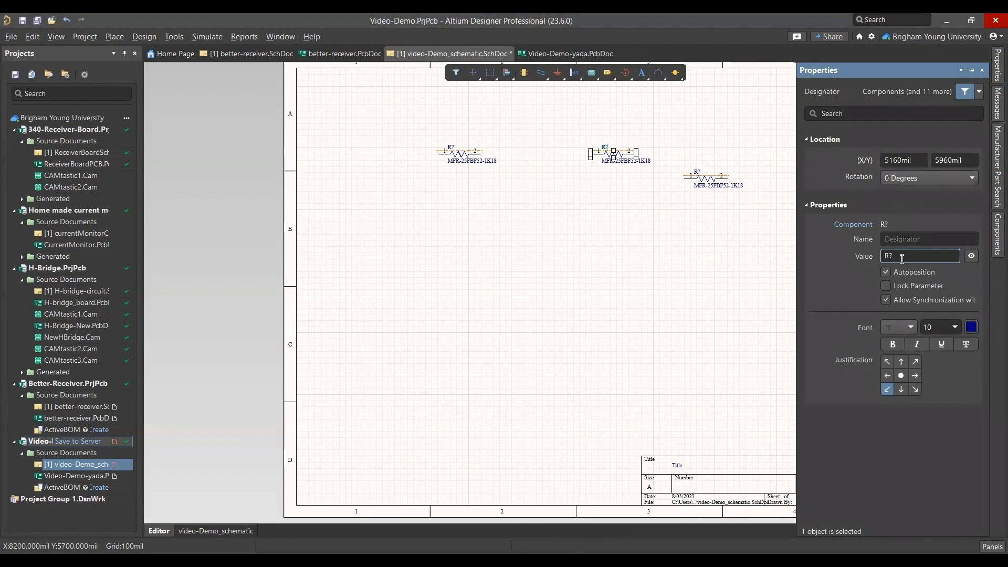
key(Return)
click(639, 241)
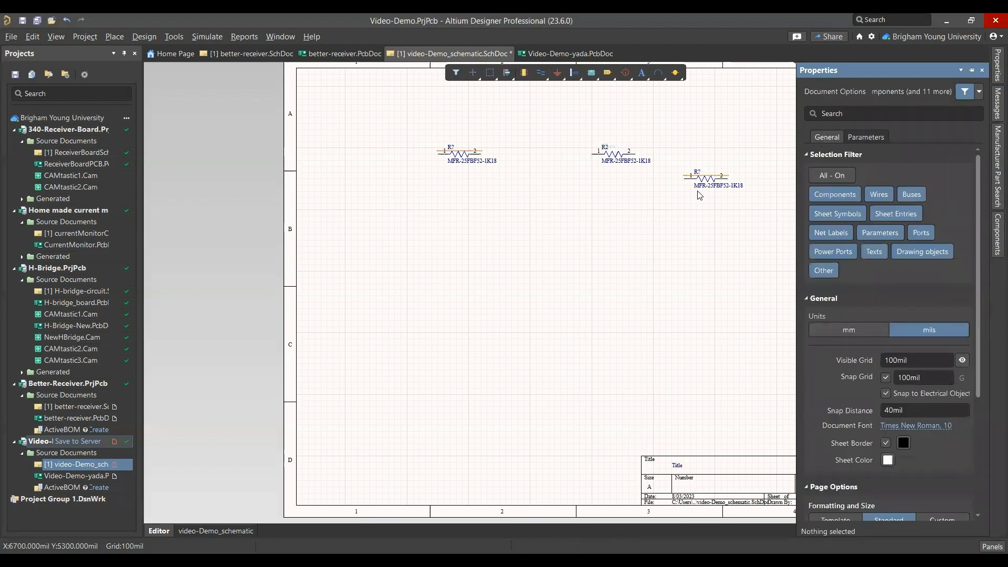
Step: Set the designator of the farthest right, slightly lower resistor to R3
click(696, 174)
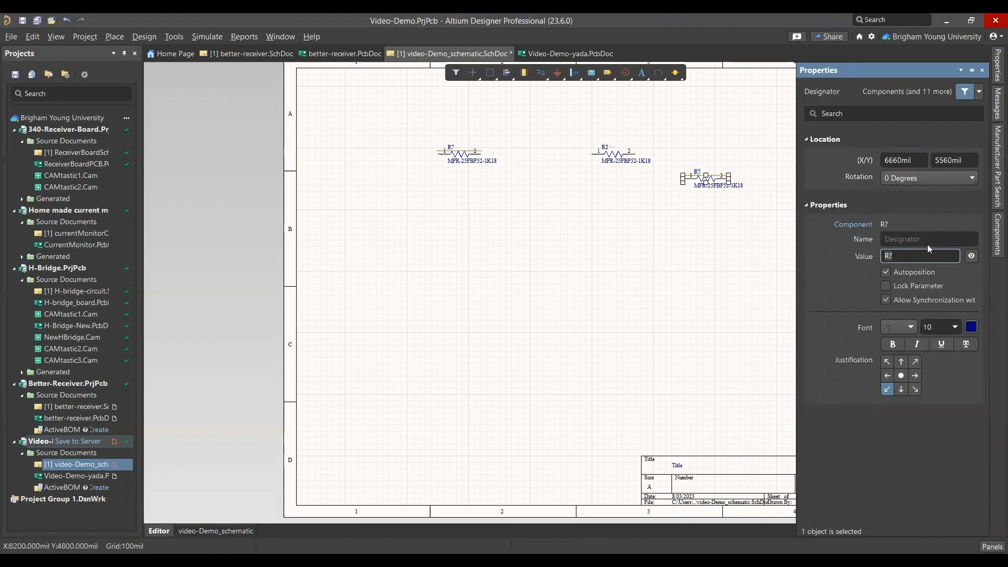
text(R3)
key(Return)
click(608, 199)
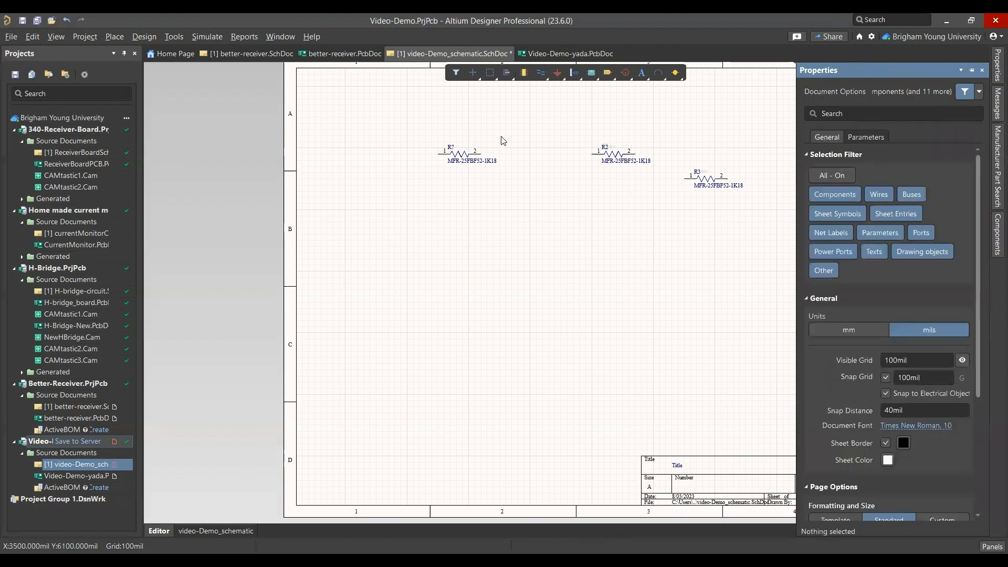
Step: Change the leftmost resistor's comment to 20k and hide that comment on the schematic
click(465, 160)
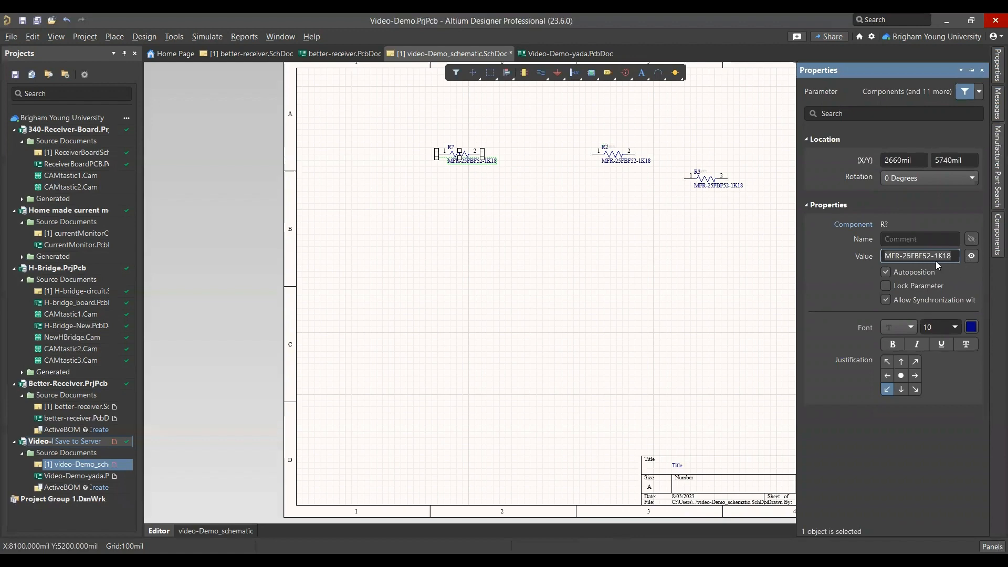
text(20k)
key(Return)
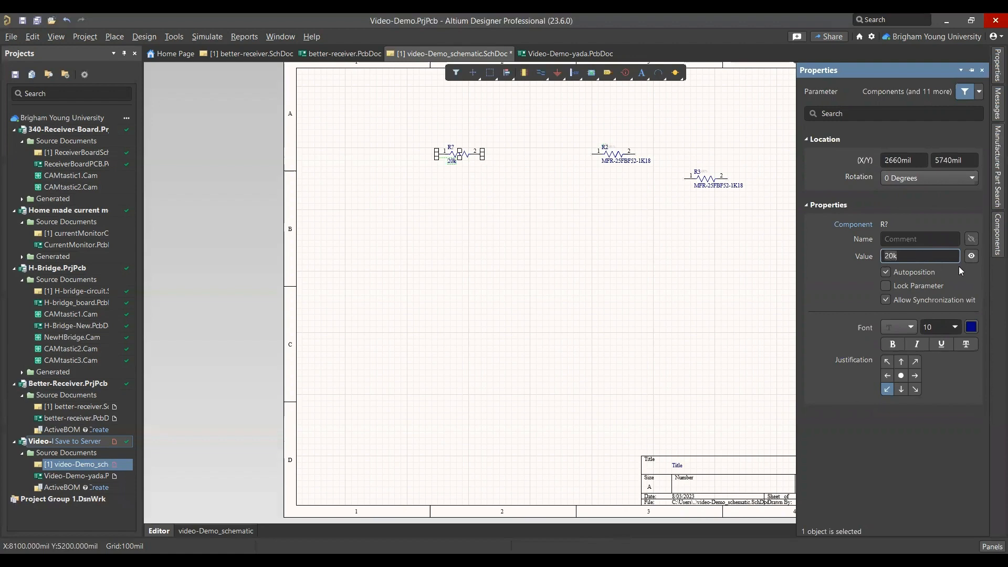
click(971, 256)
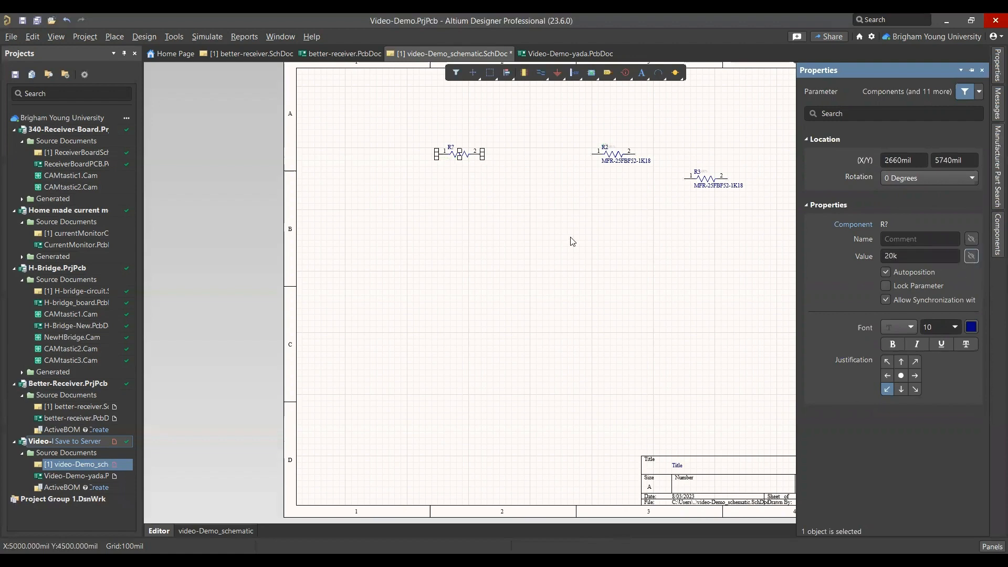
click(488, 273)
Step: Move resistors R2 and R3 closer to the first resistor so that all three line up in one horizontal row
right_drag(645, 316, 591, 336)
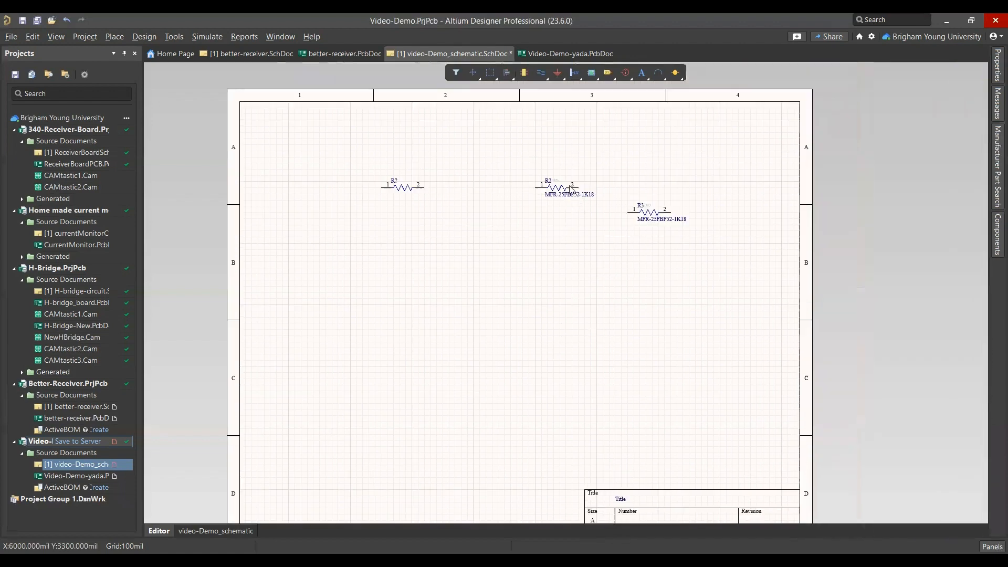
drag(575, 190, 499, 193)
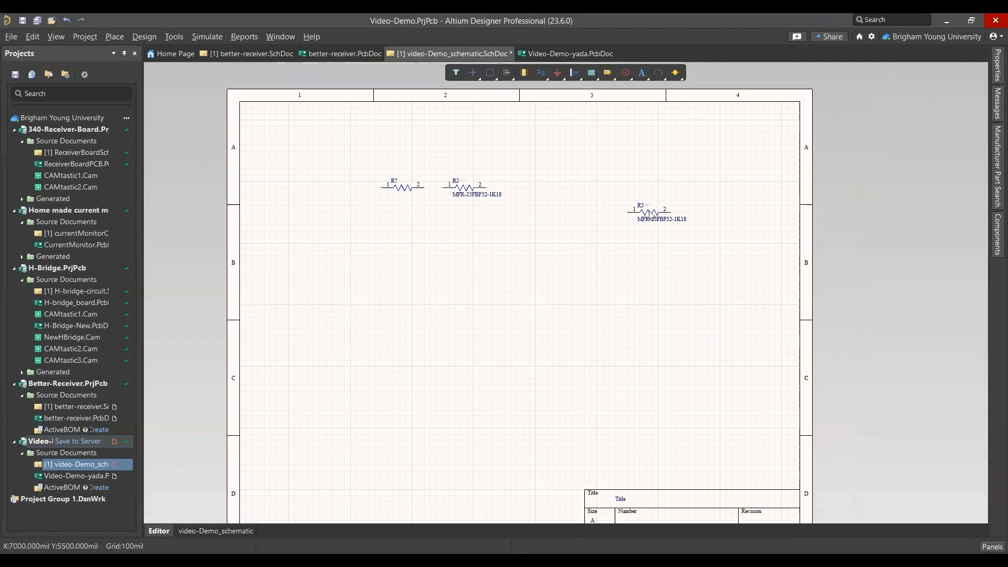
drag(652, 213, 546, 188)
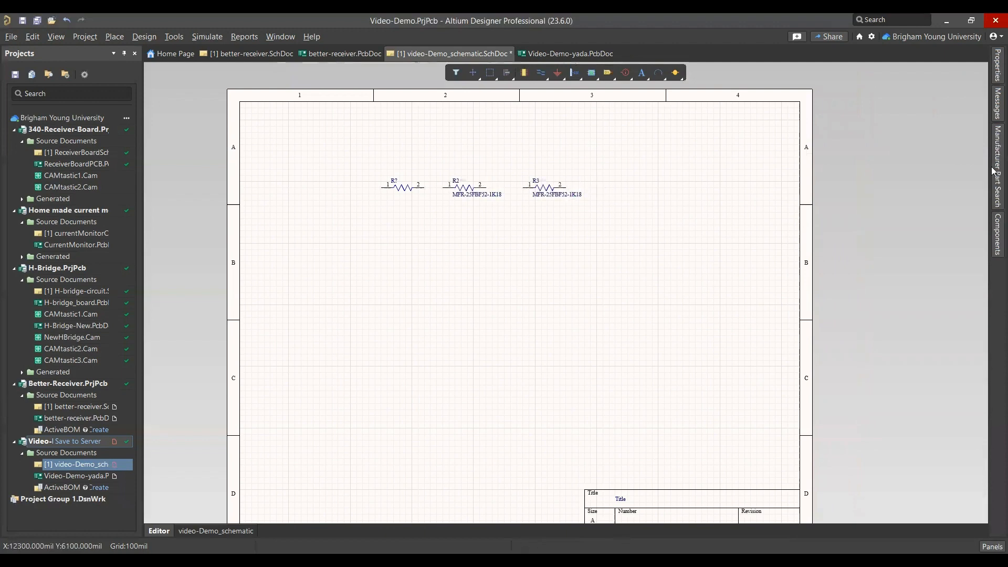
Step: Remove the mounting technology filter from the Resistors category in the component library and search it for Power
mouse_move(993, 182)
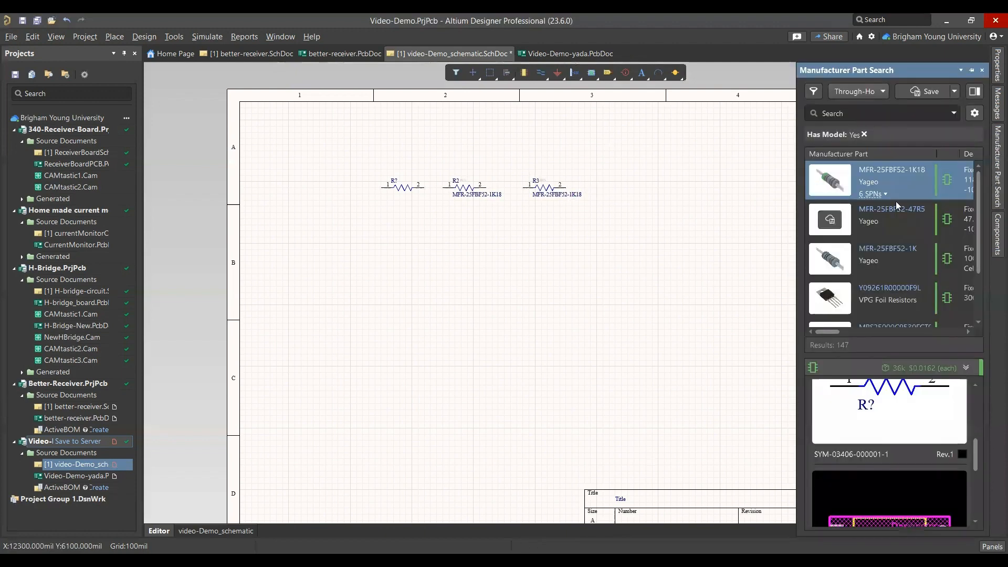
scroll(913, 300, down, 2)
scroll(885, 313, up, 2)
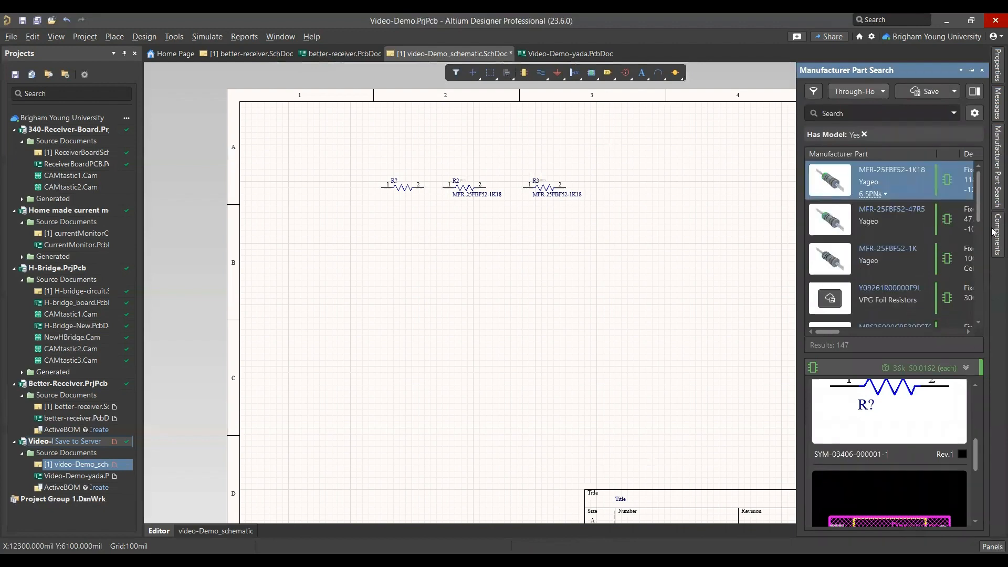
mouse_move(994, 245)
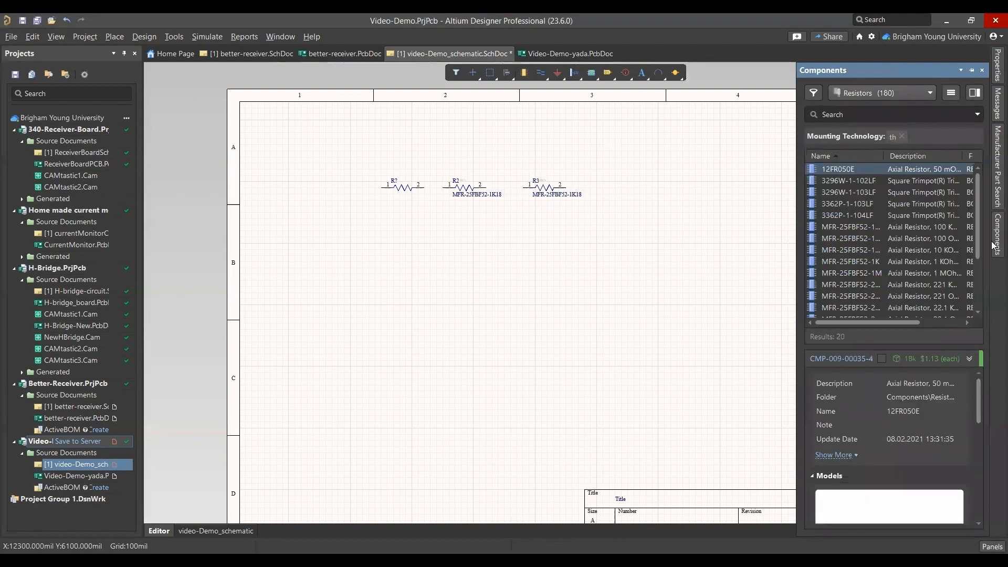
click(901, 137)
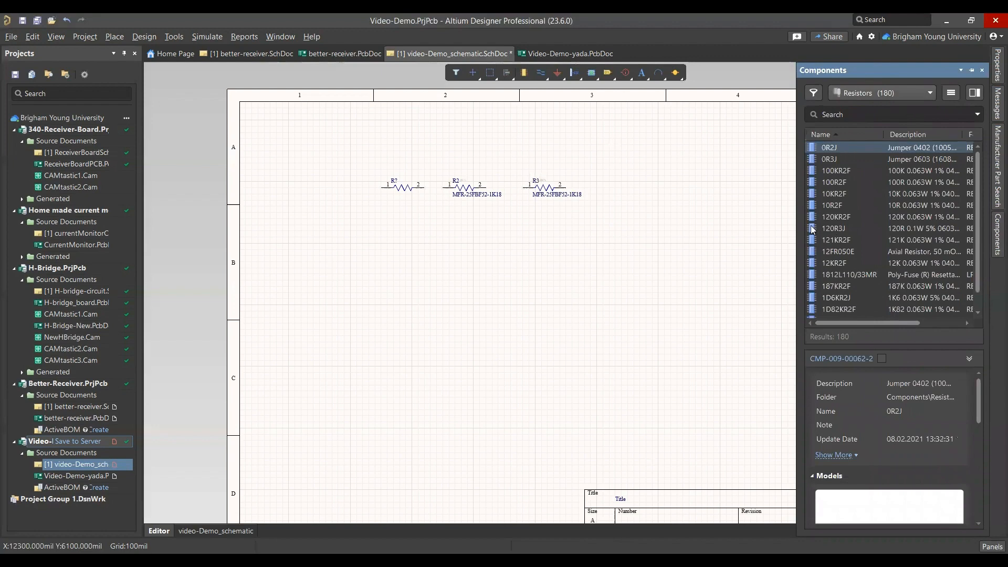
click(835, 115)
text(Power)
key(Return)
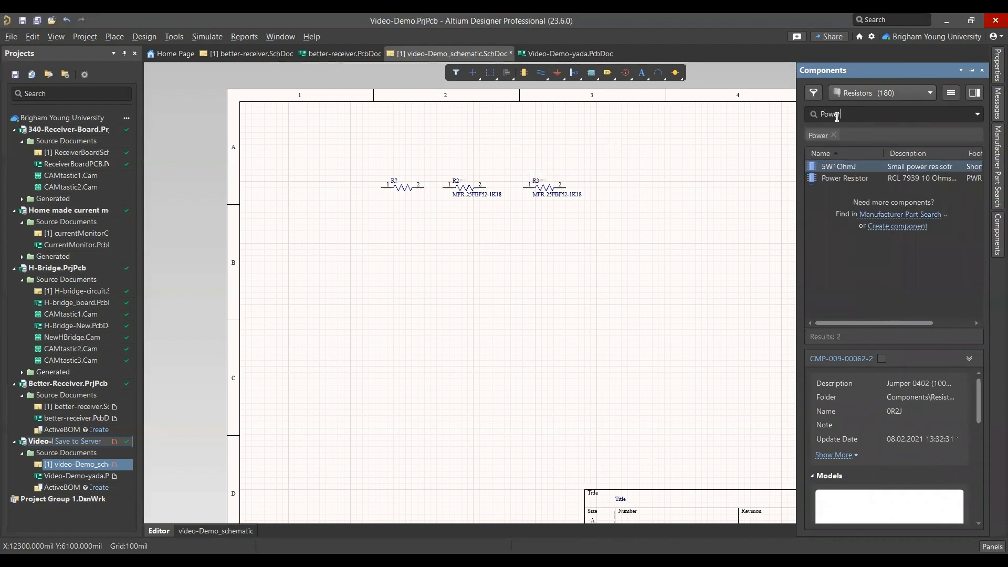
Step: Try out the Power Resistor from the library on the empty area below the resistor row, and delete it
drag(867, 178, 653, 286)
click(692, 250)
key(Delete)
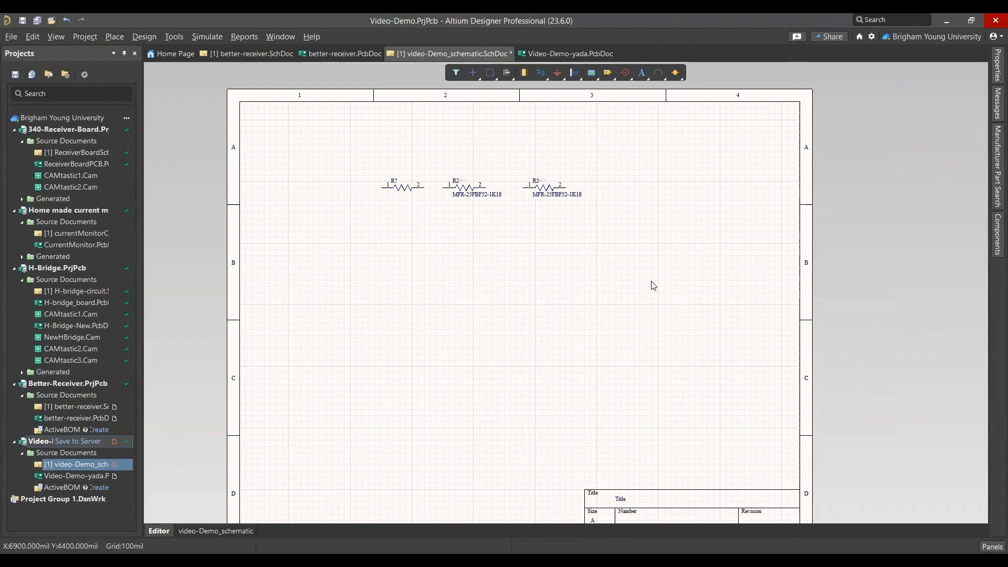
Step: Select the three resistors, rotate them together through four quarter turns, and set the row down slightly left of and below its original place
drag(335, 148, 539, 195)
key(space)
key(space)
key(space)
key(space)
click(609, 281)
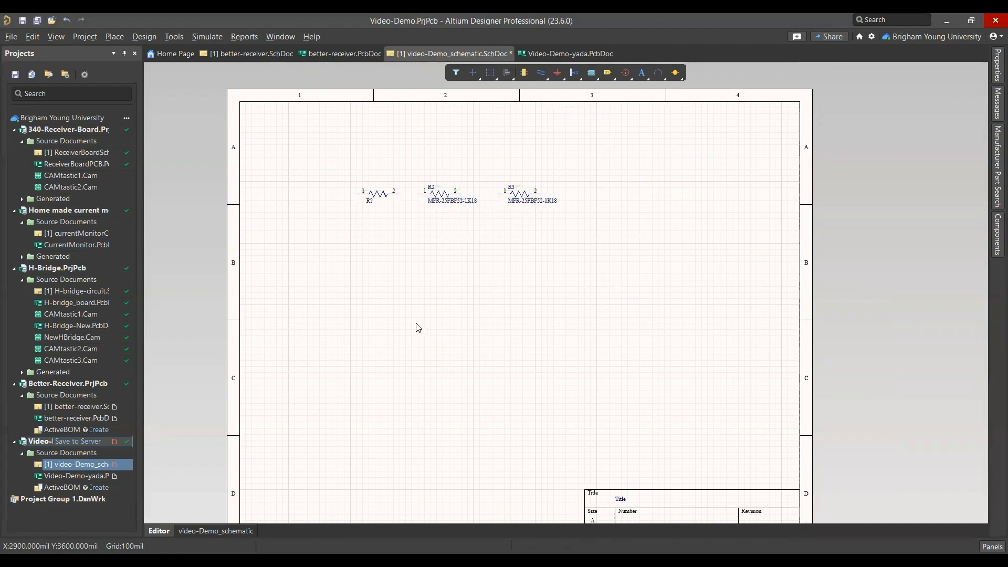